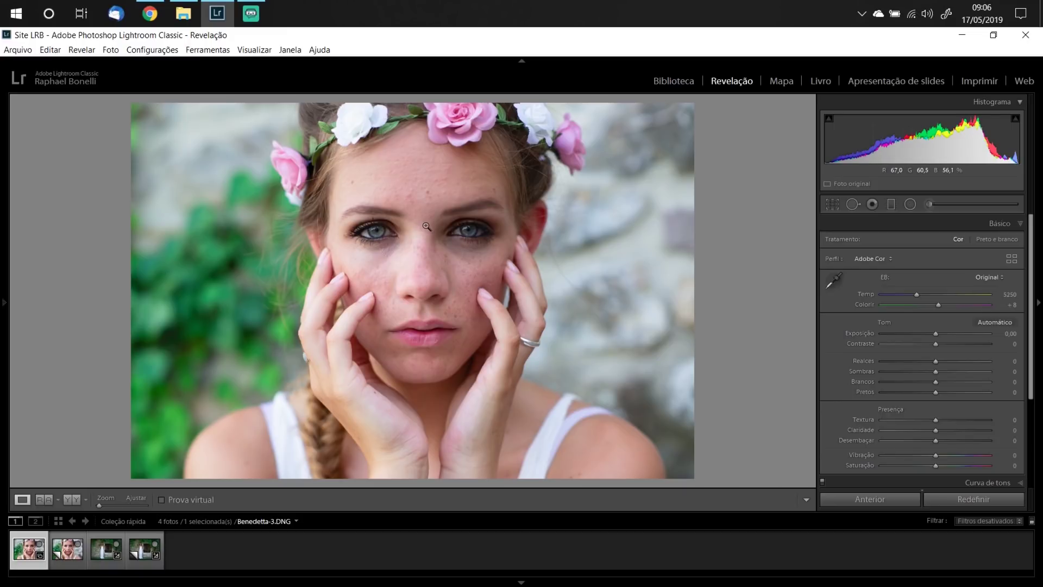
Step: Try the portrait's Texture at +100 and -100 while examining the cheek up close, and reset it to 0
left_click(469, 280)
left_click_drag(472, 287, 433, 379)
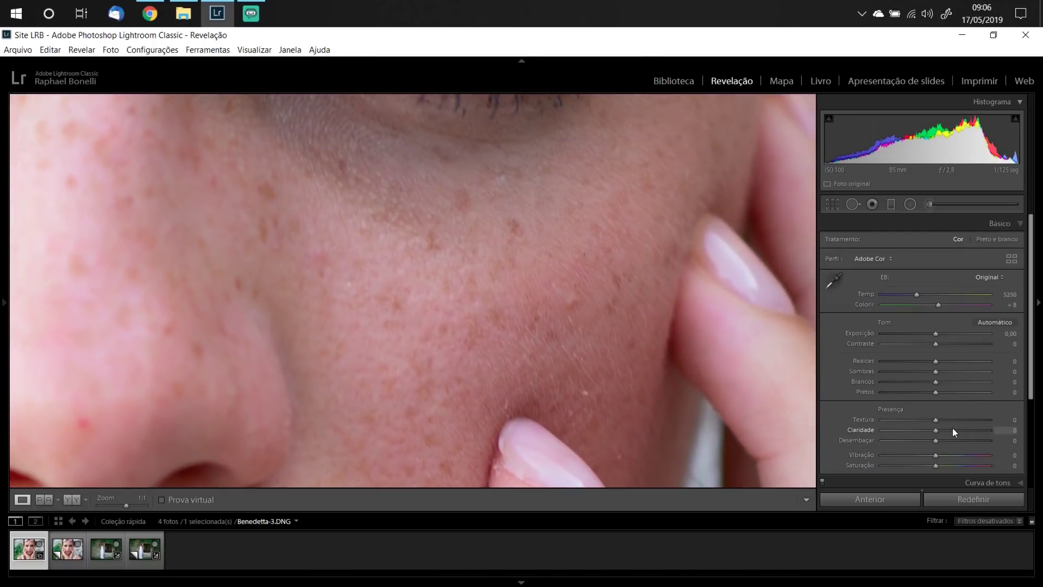
left_click_drag(937, 419, 1031, 421)
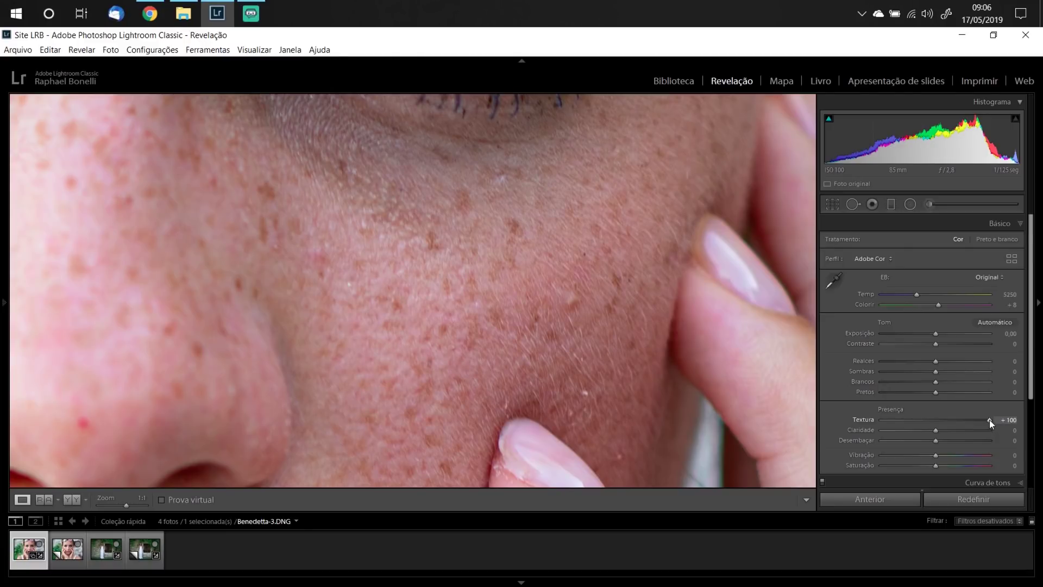
left_click_drag(988, 419, 875, 430)
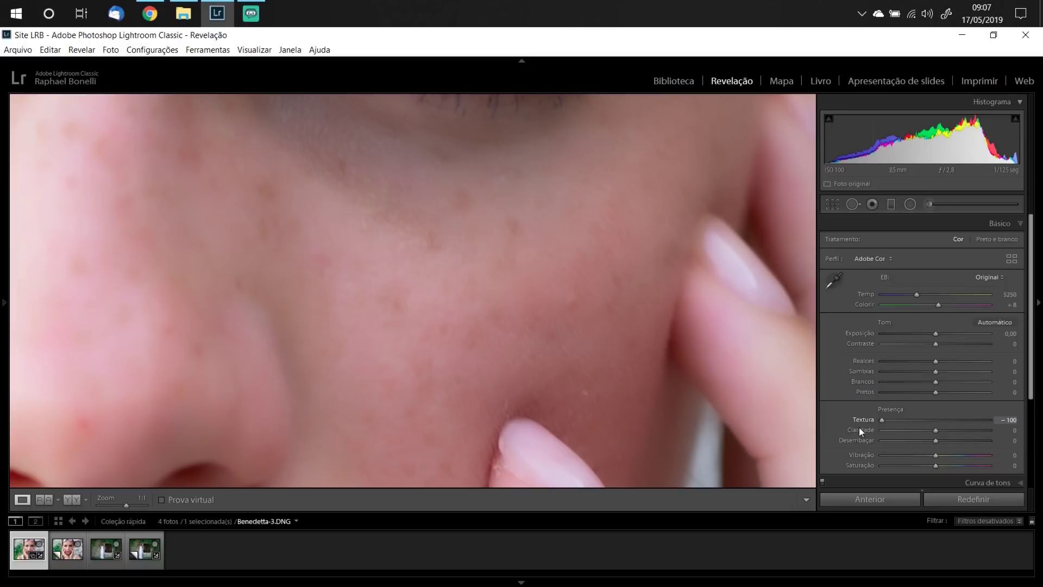
left_click_drag(880, 426, 927, 427)
double_click(927, 419)
left_click(532, 361)
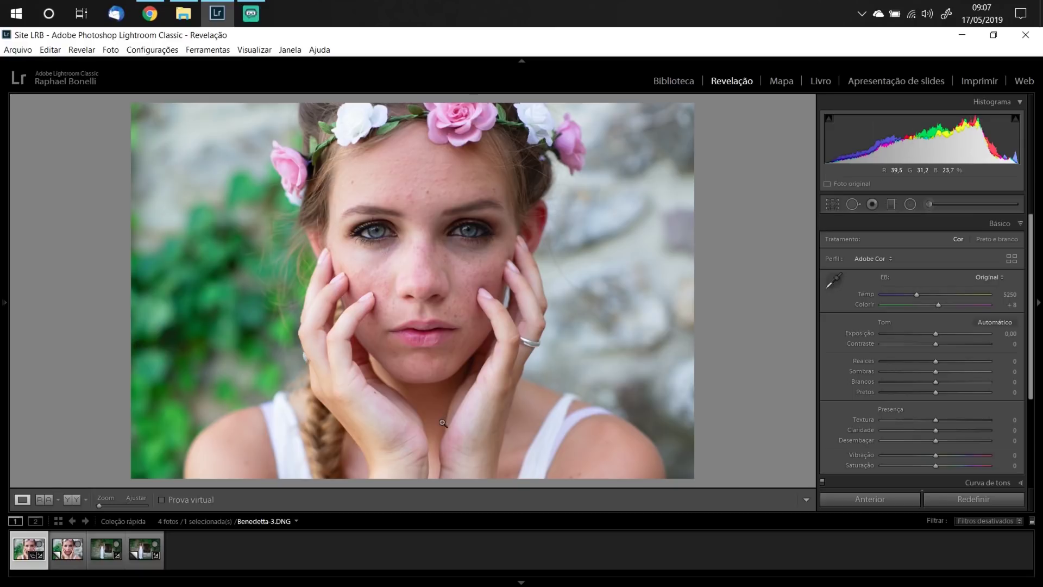
left_click(468, 277)
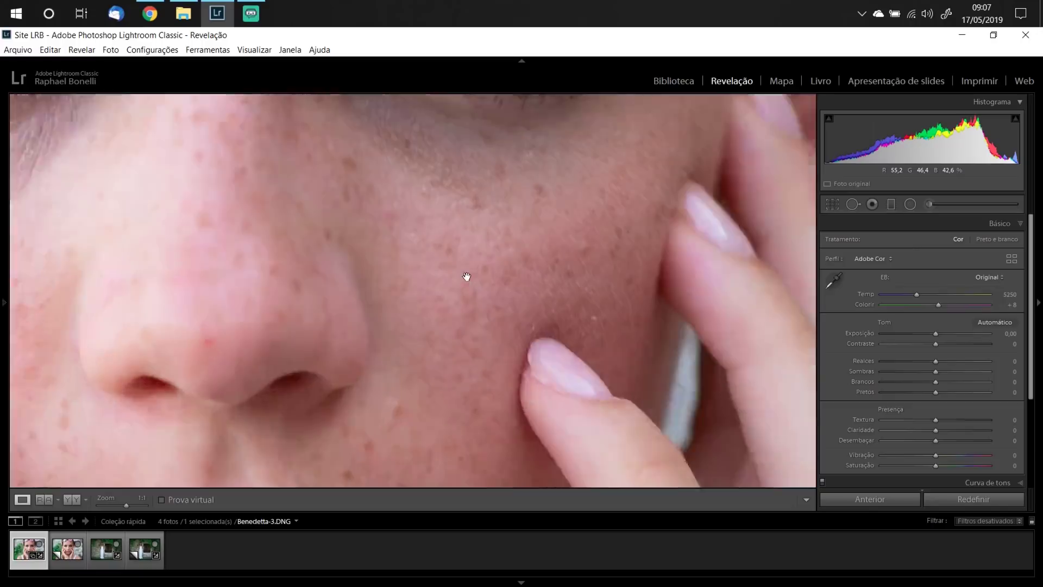
left_click(625, 299)
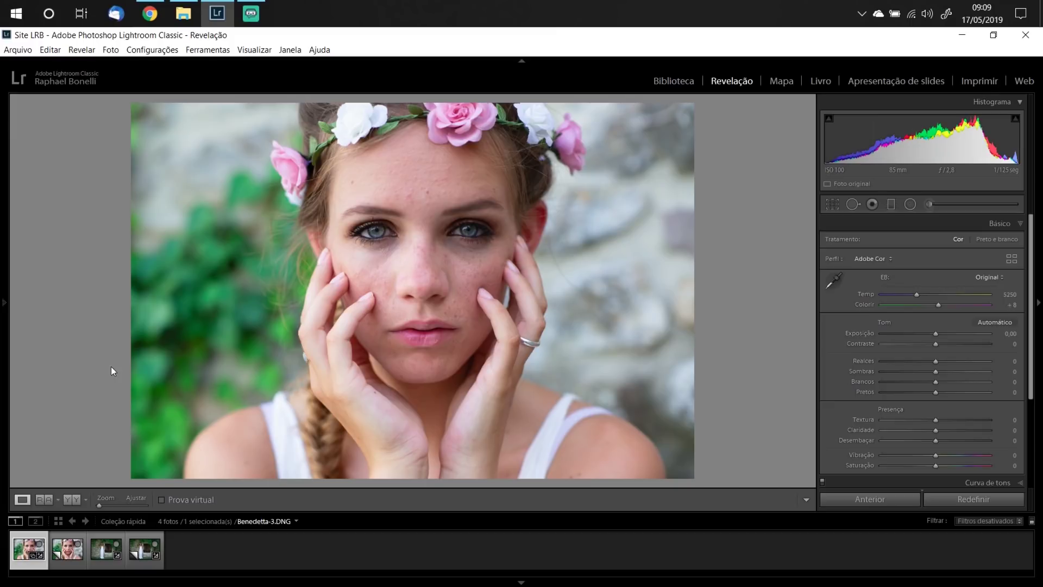
Step: Set Clarity to +100 on the virtual copy of the portrait
left_click(62, 553)
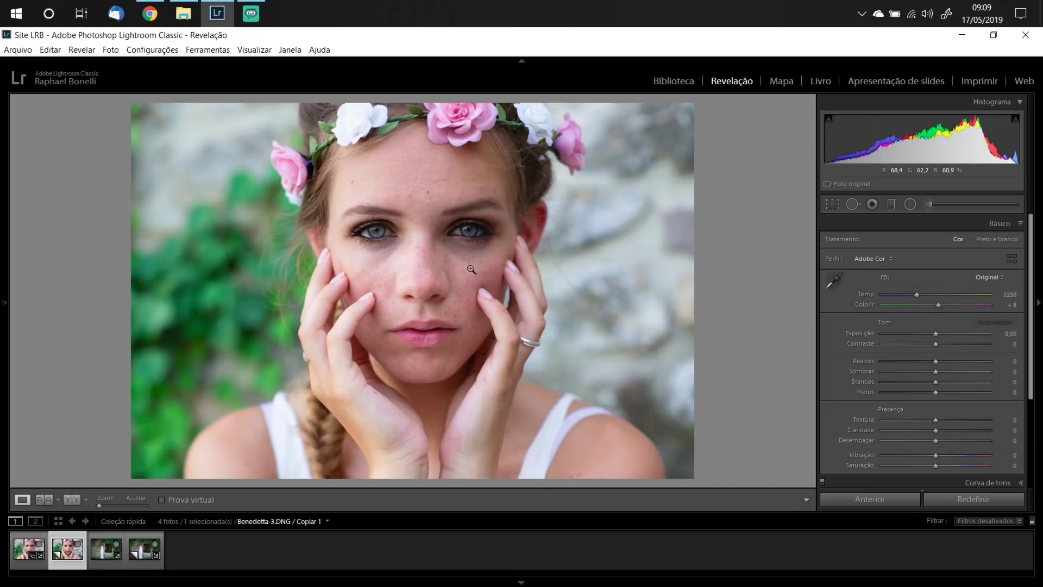
left_click_drag(931, 431, 1004, 435)
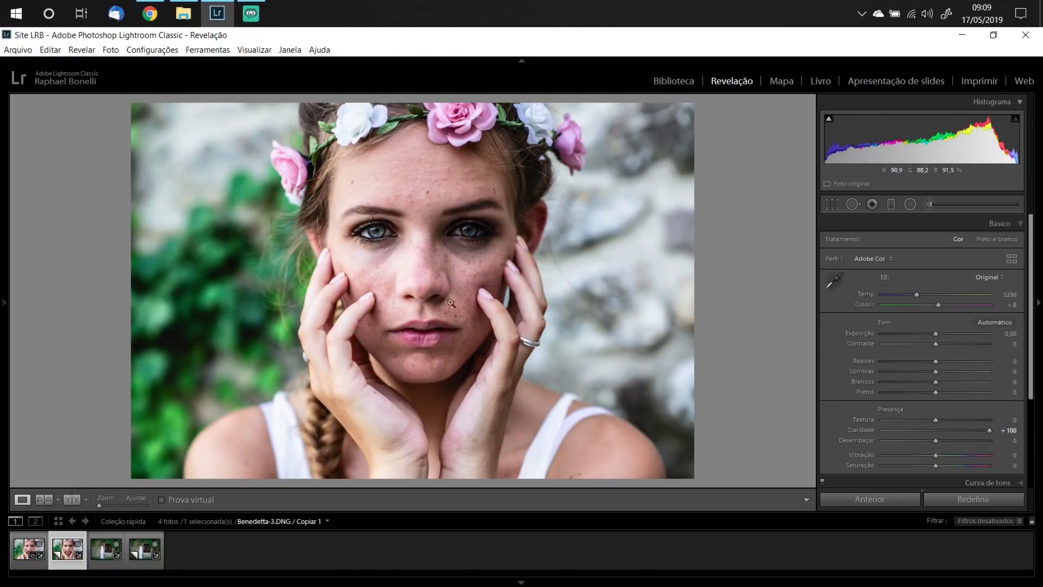
mouse_move(985, 431)
left_mouse_down()
mouse_move(934, 431)
mouse_move(998, 433)
left_mouse_up()
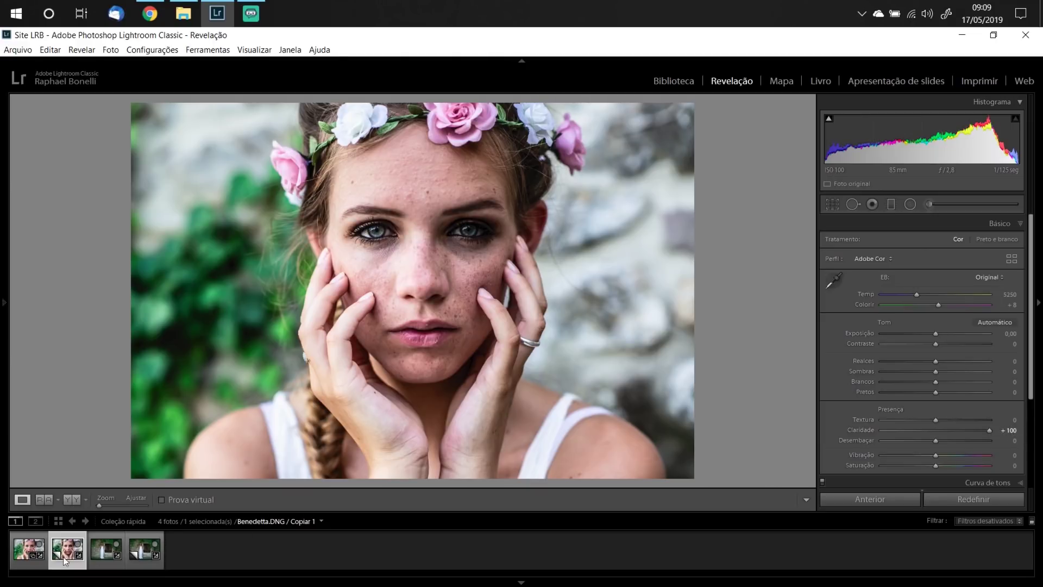
Step: Set Texture to +100 on the original portrait and view the cheek skin up close
left_click(29, 549)
left_click_drag(937, 418, 989, 420)
left_click(467, 282)
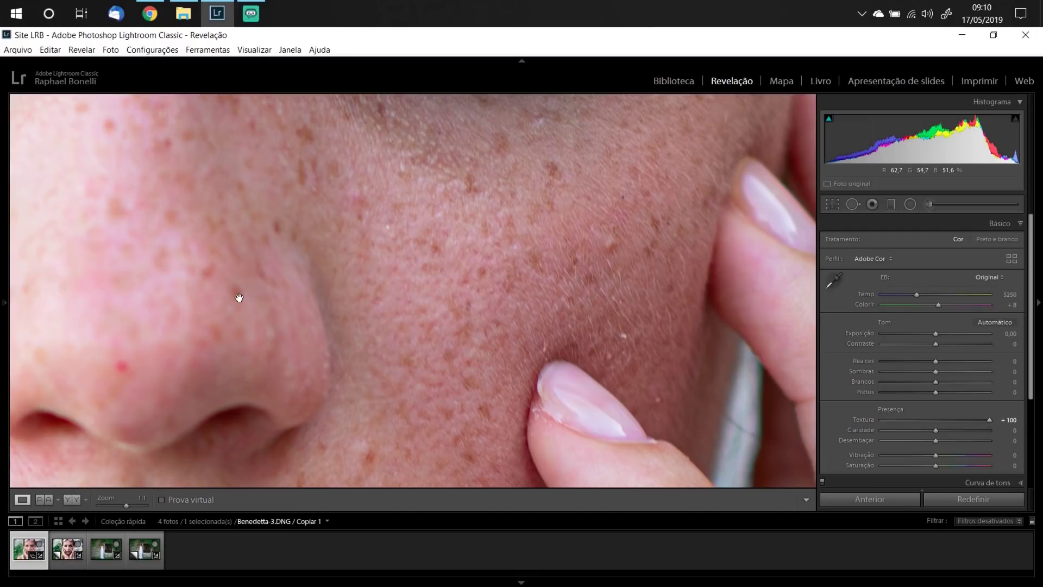
Step: Compare the high-Clarity copy with the high-Texture original of the portrait, both up close and in full view
left_click(66, 549)
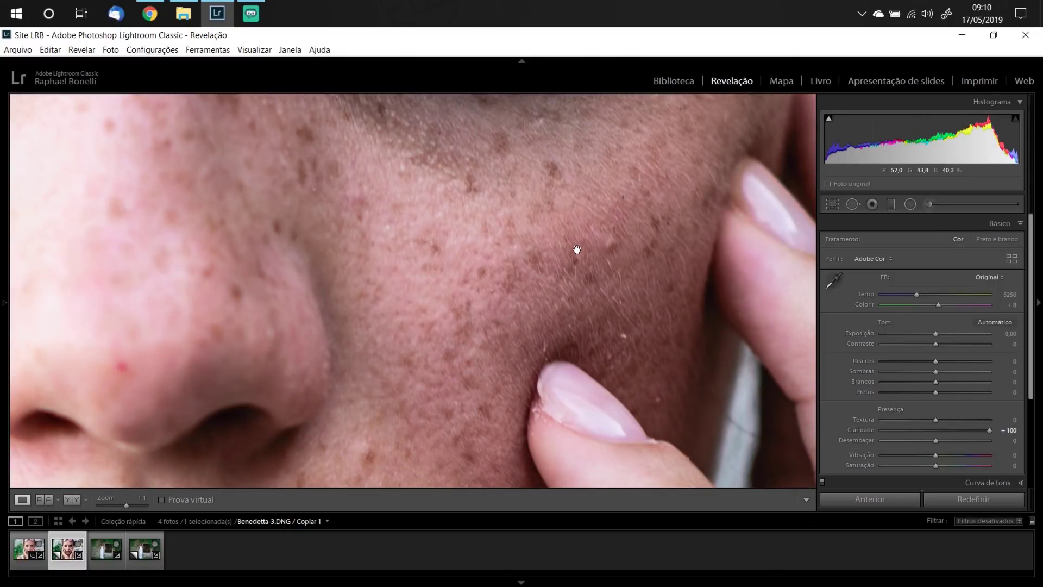
left_click(18, 553)
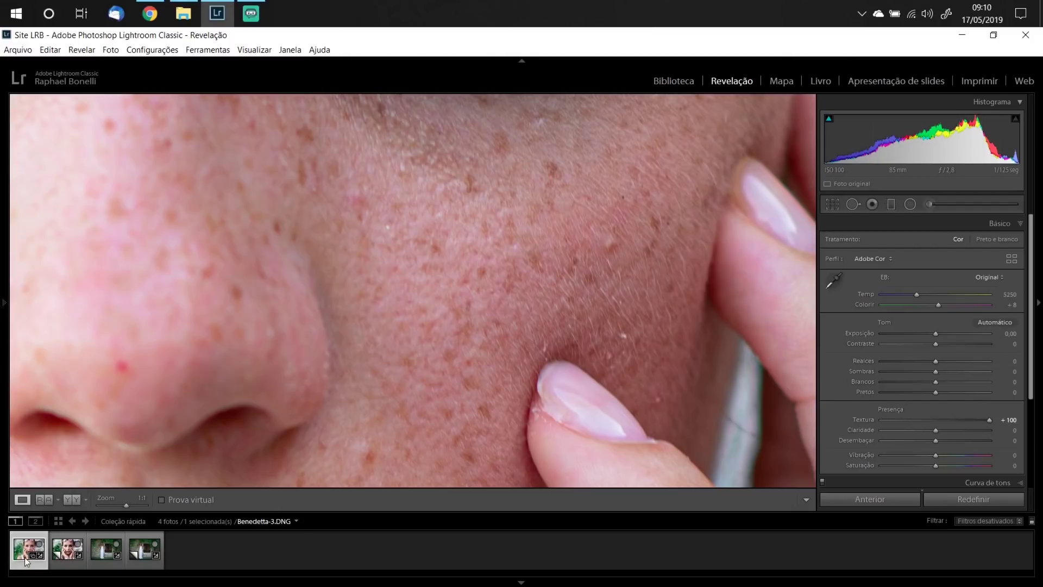
left_click_drag(275, 365, 352, 442)
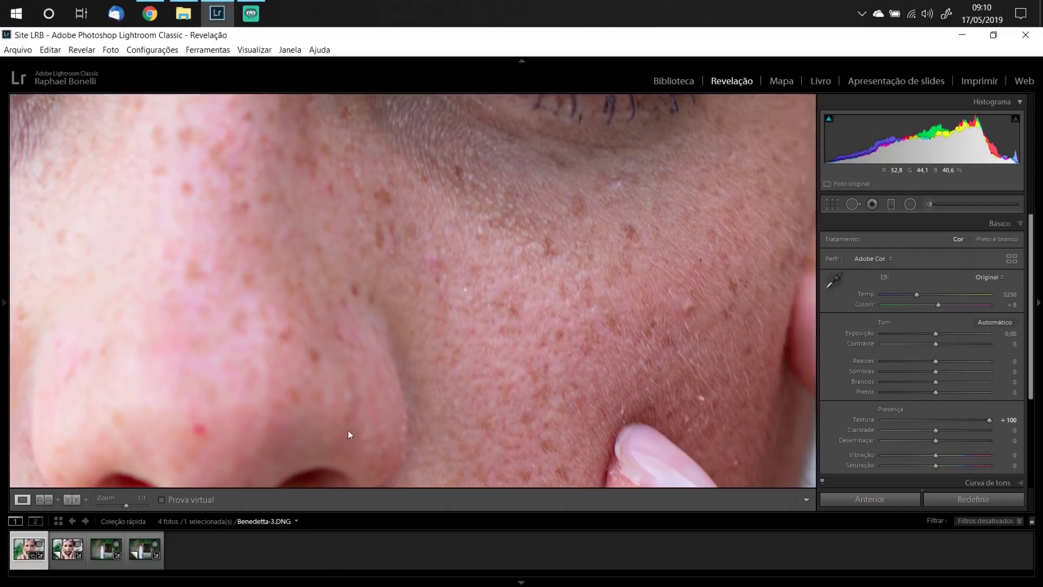
left_click_drag(408, 201, 420, 347)
left_click(414, 300)
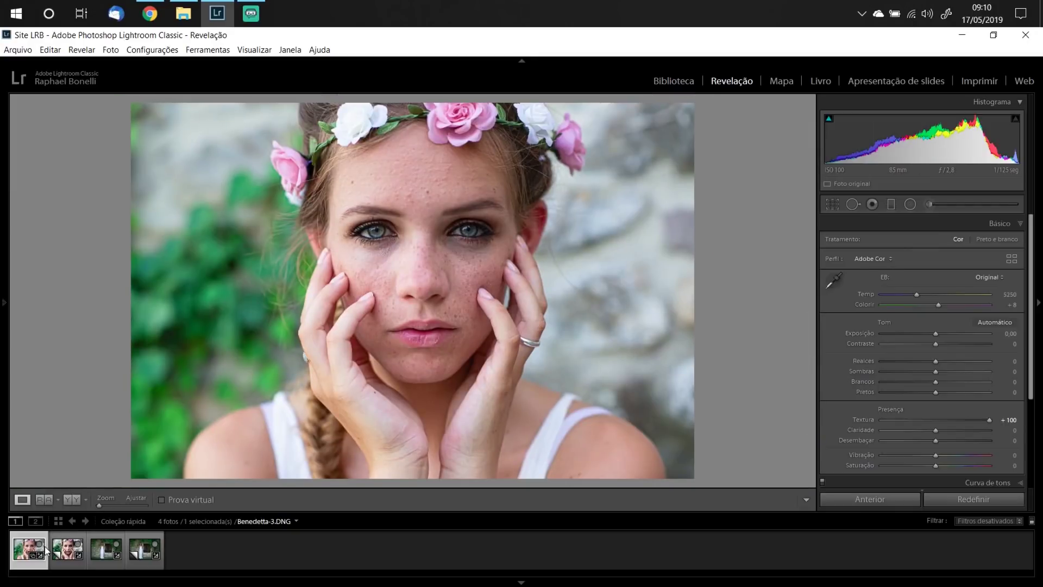
left_click(67, 549)
left_click(448, 235)
left_click(449, 235)
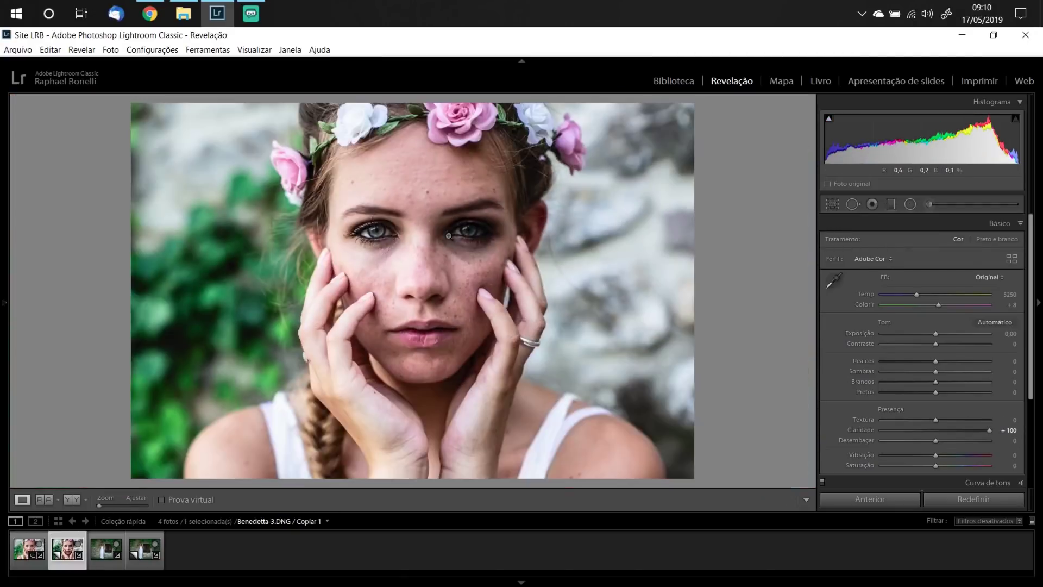
Step: Set Clarity to -100 on the portrait's virtual copy and Texture to -100 on the original portrait
left_click_drag(989, 430, 852, 434)
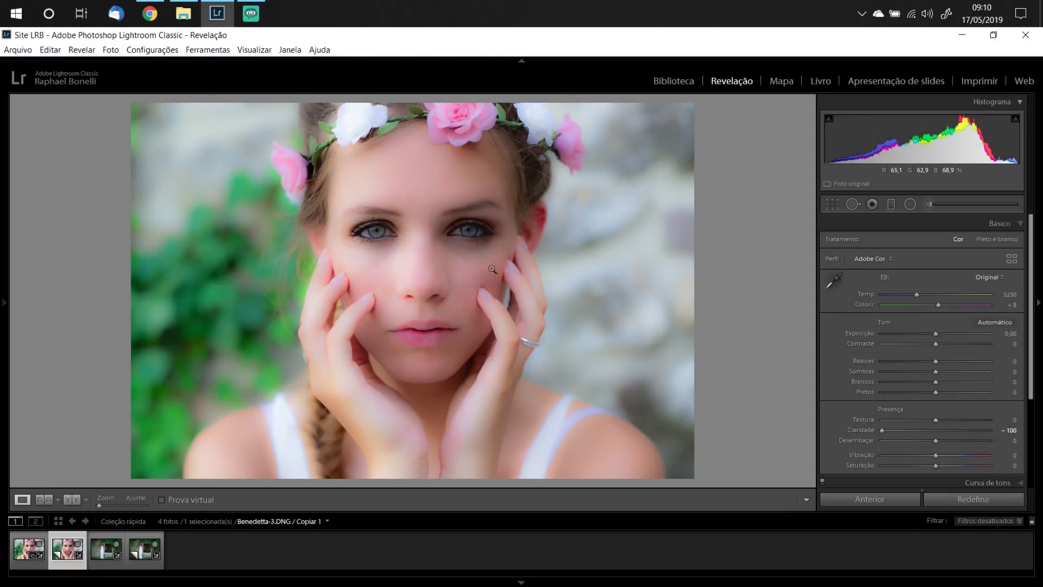
left_click(22, 543)
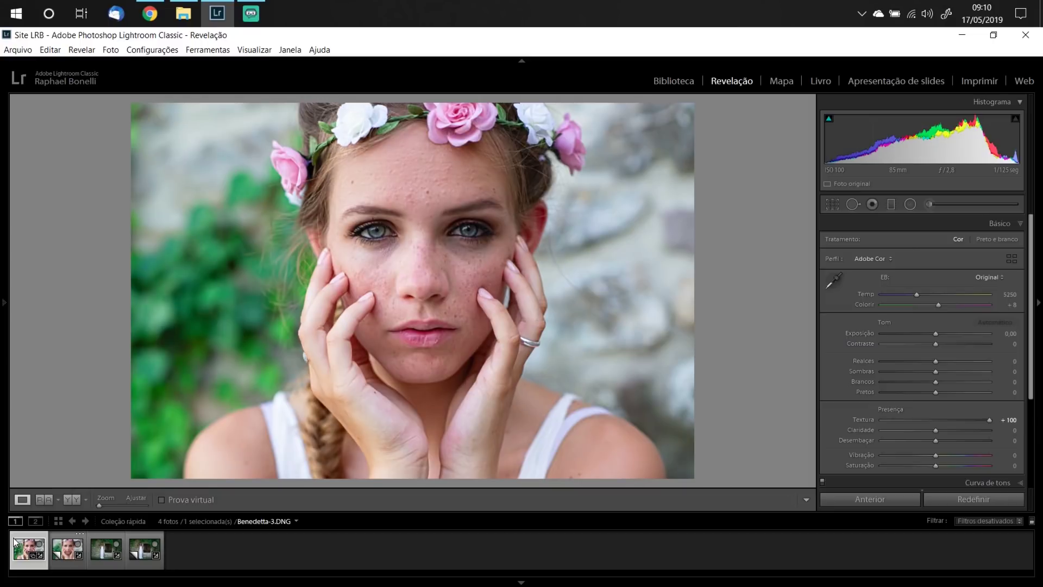
left_click_drag(986, 418, 807, 419)
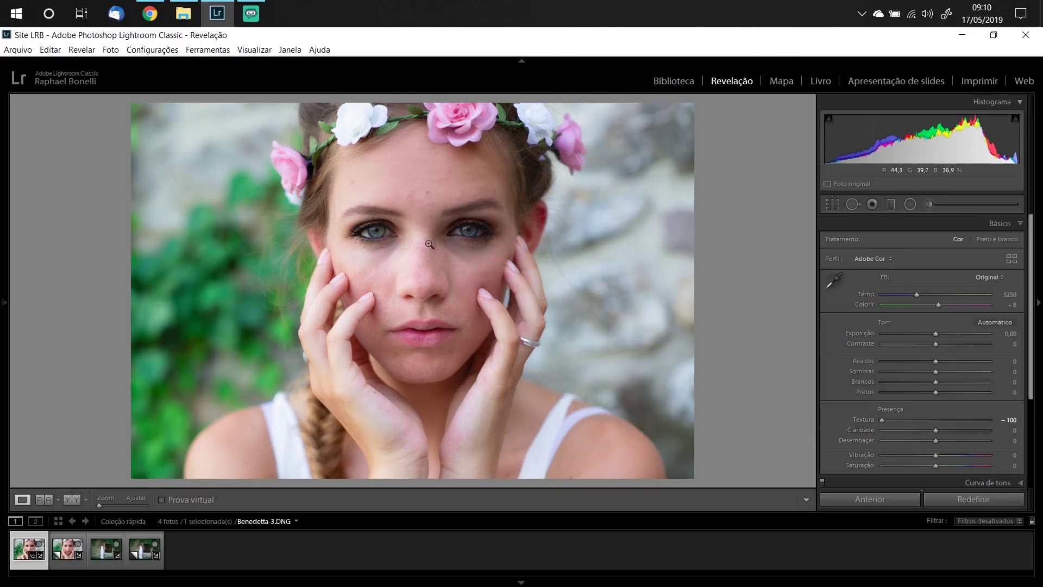
Step: Compare the skin around the nose and cheek at full magnification between the softened original and its virtual copy
left_click(464, 274)
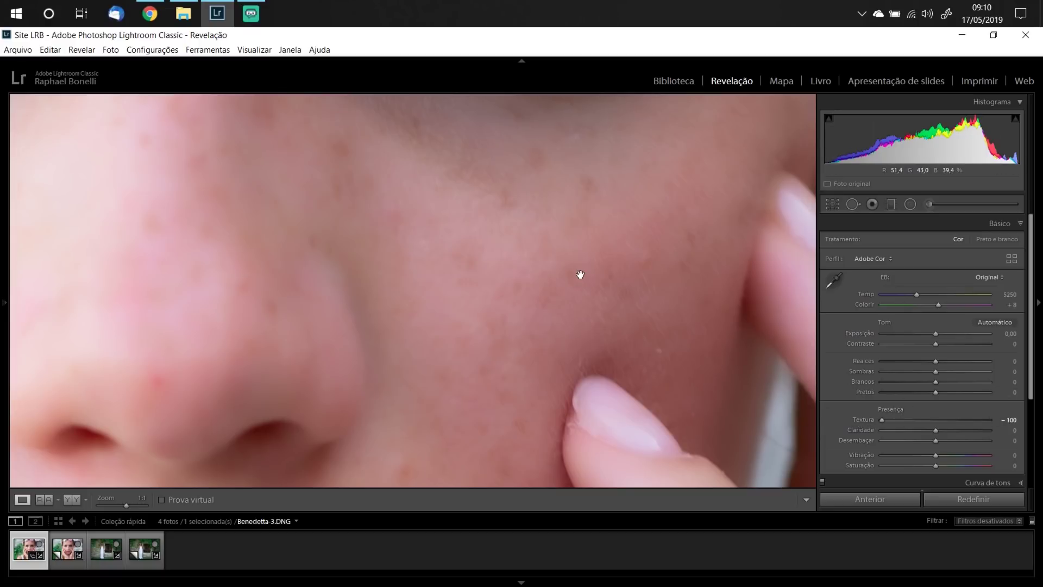
left_click(68, 549)
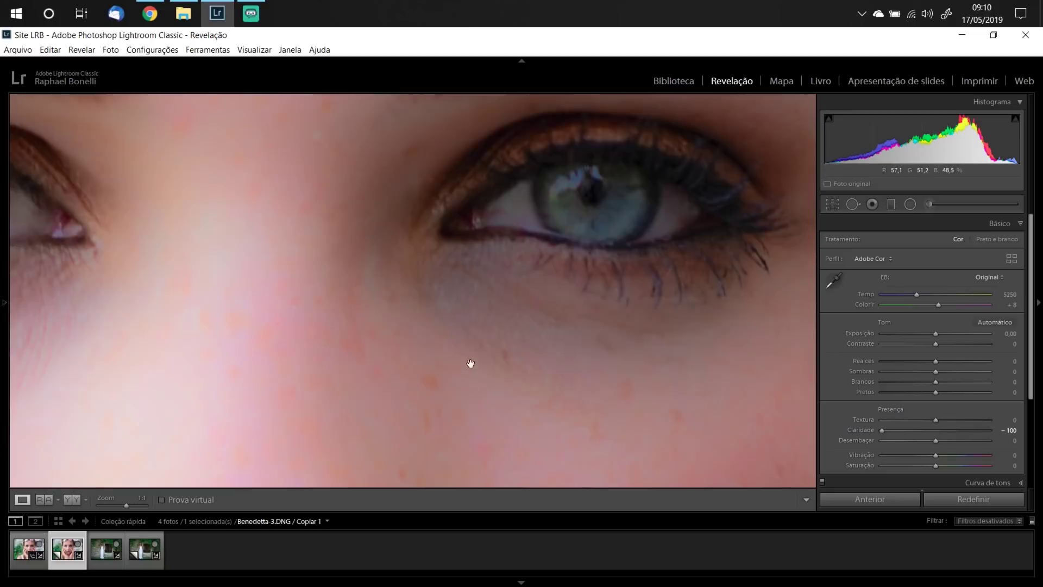
left_click_drag(471, 363, 429, 141)
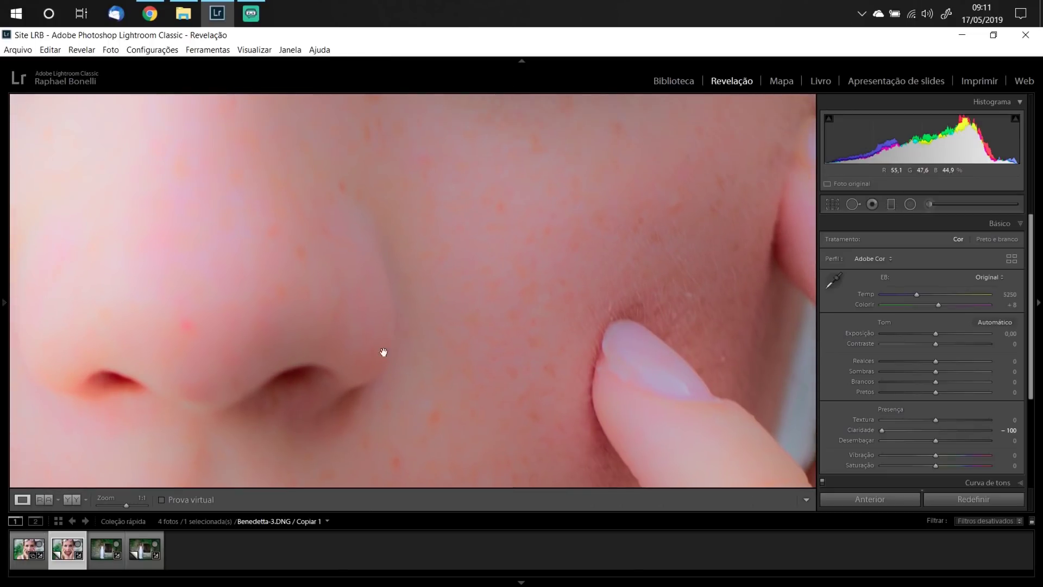
left_click_drag(280, 233, 256, 298)
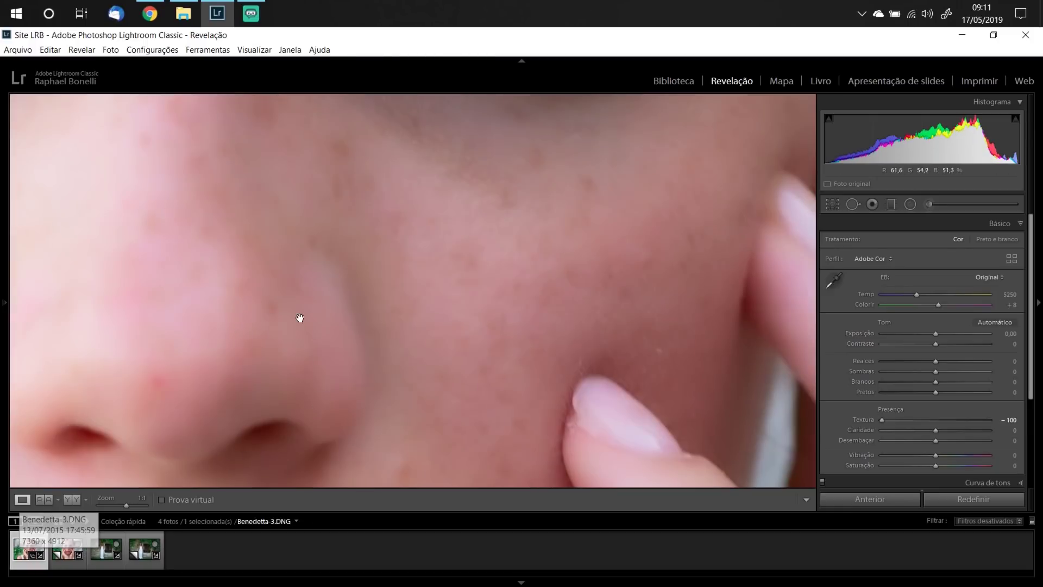
Step: Set Texture to -61 on the original portrait and return to the full view
left_click(10, 550)
left_click_drag(881, 419, 905, 420)
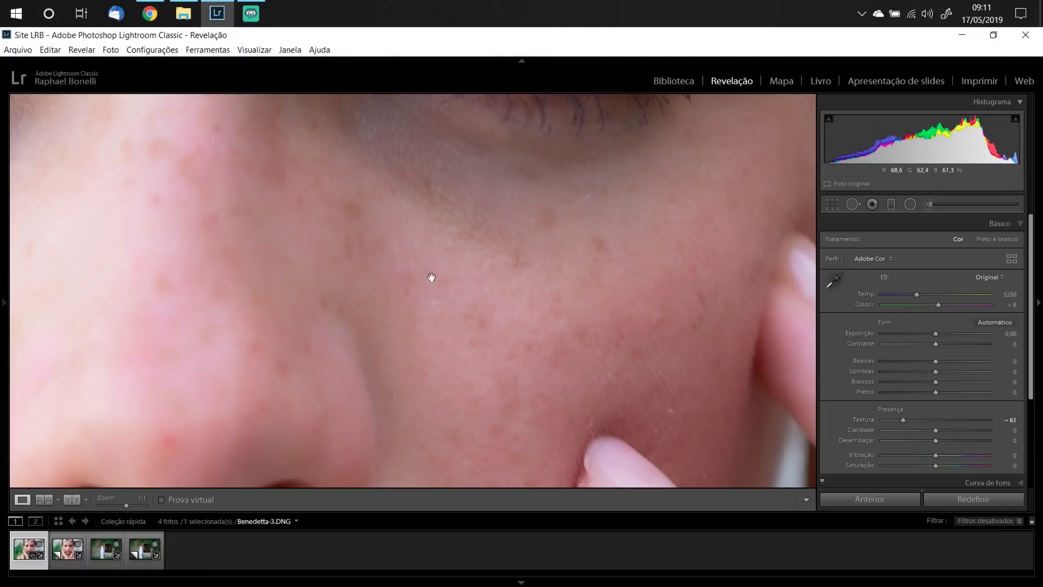
left_click(457, 311)
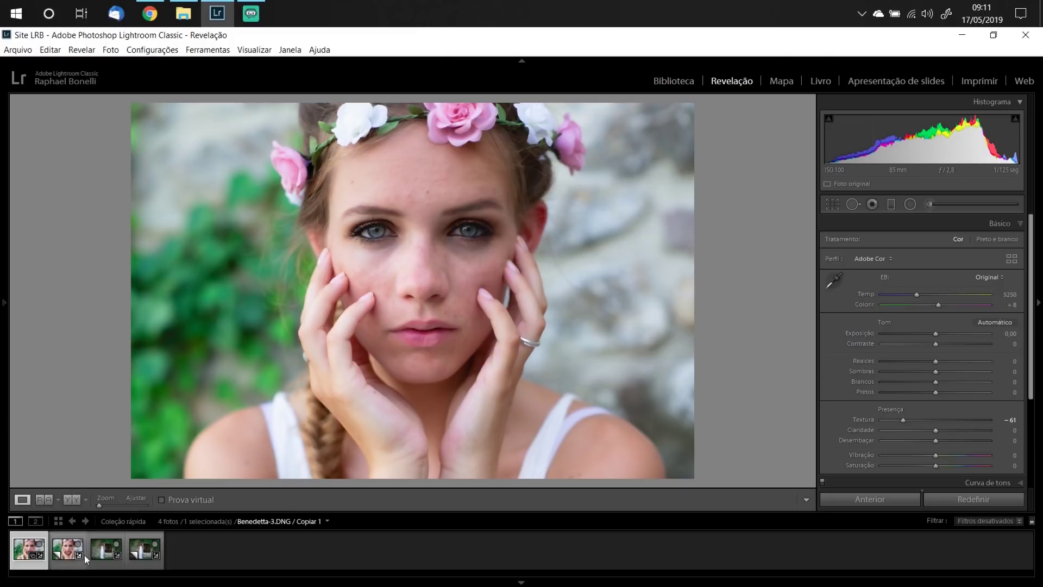
Step: Set Clarity to +100 on the original photo of the woman in white against the stone wall
left_click(101, 554)
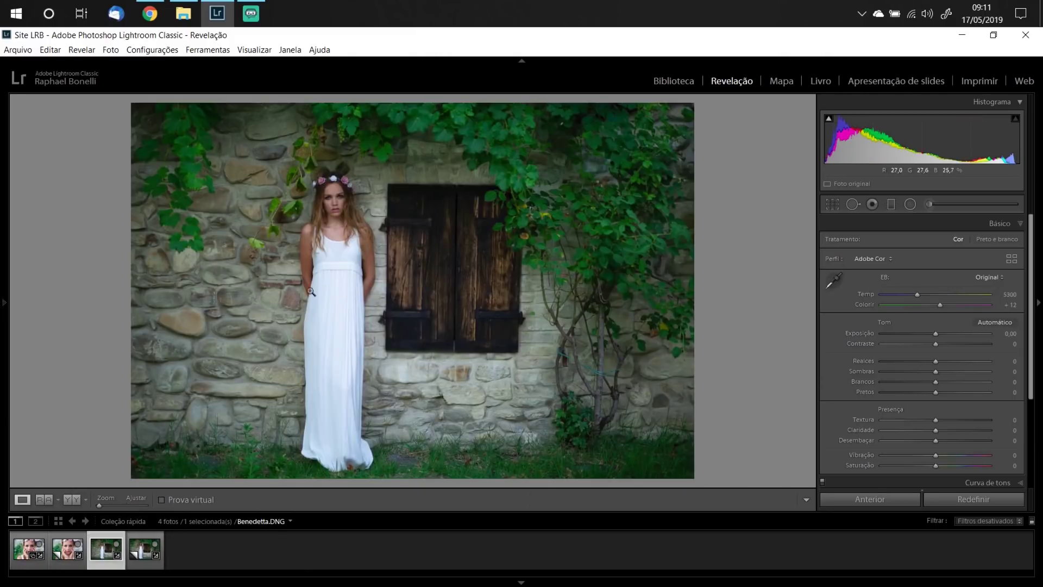
left_click(142, 546)
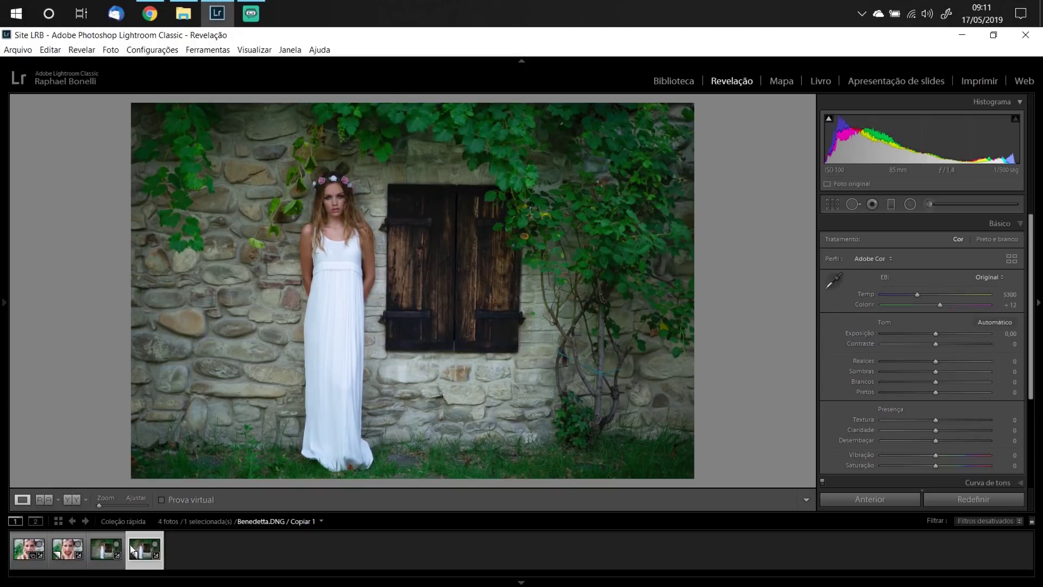
left_click(103, 549)
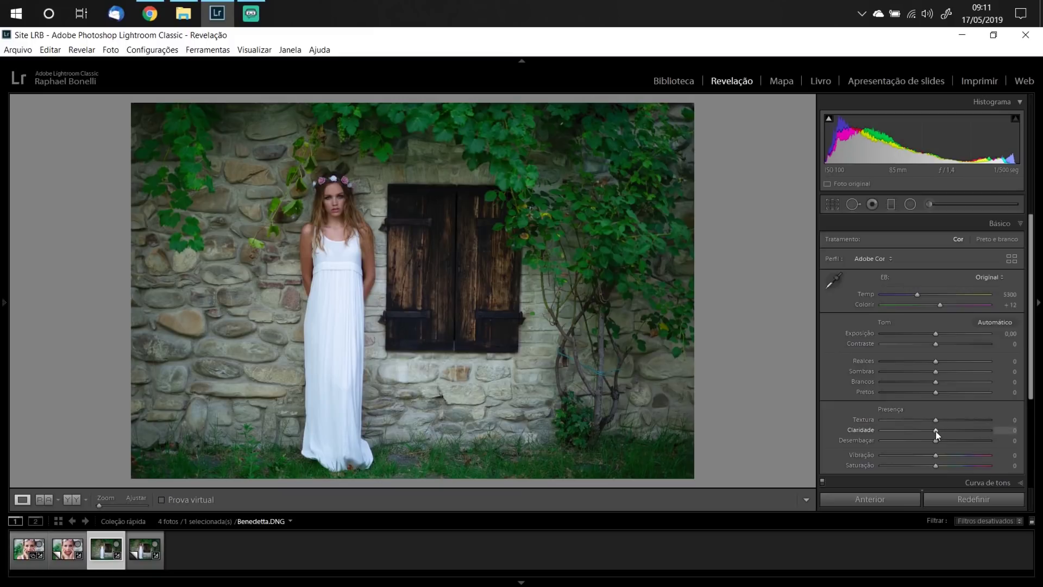
left_click_drag(940, 431, 989, 430)
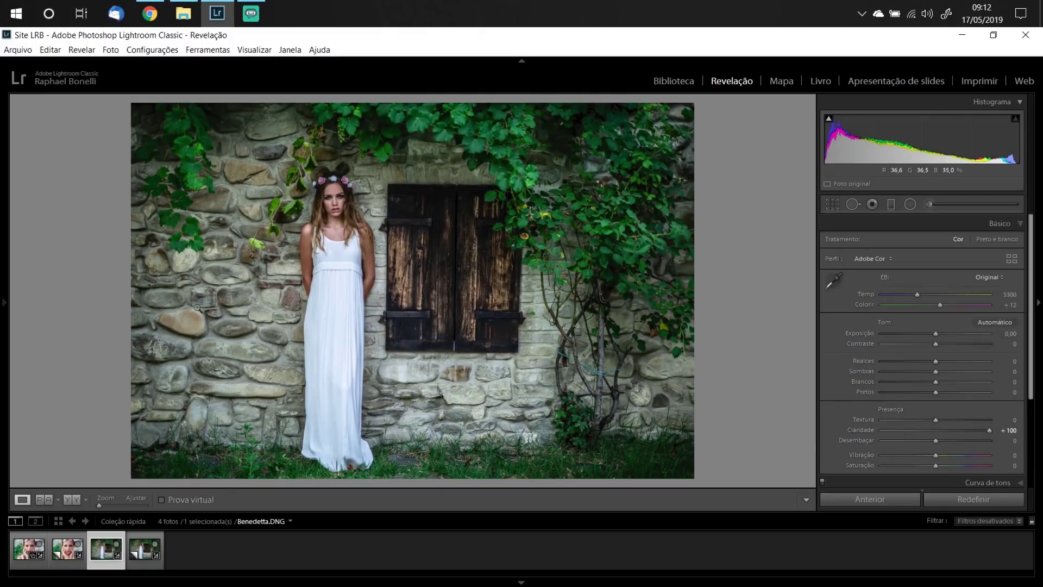
Step: Set Texture to +100 on the virtual copy of the stone wall photo and view the stones up close
left_click(137, 550)
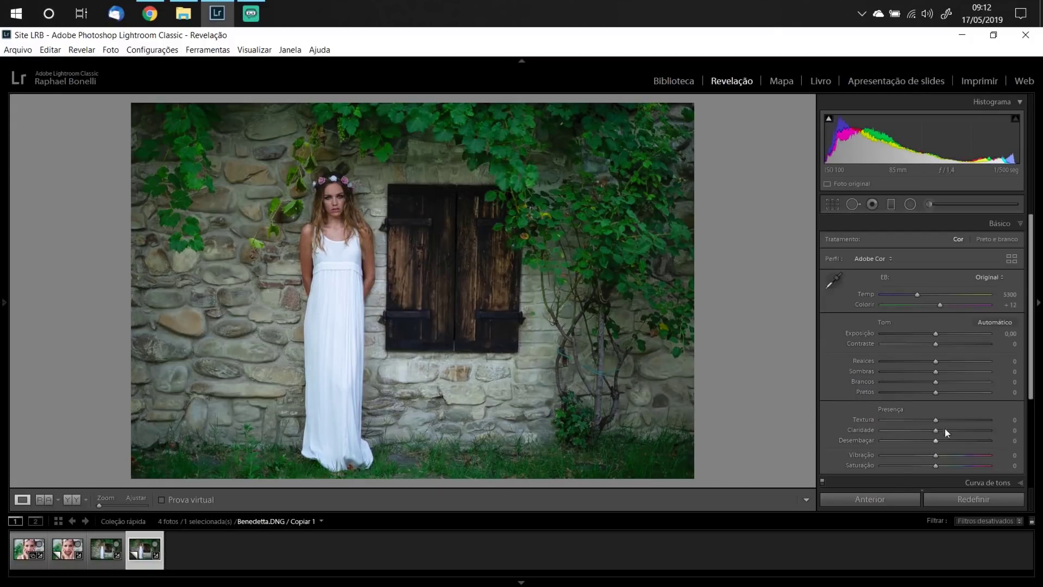
left_click_drag(935, 419, 989, 419)
left_click(236, 356)
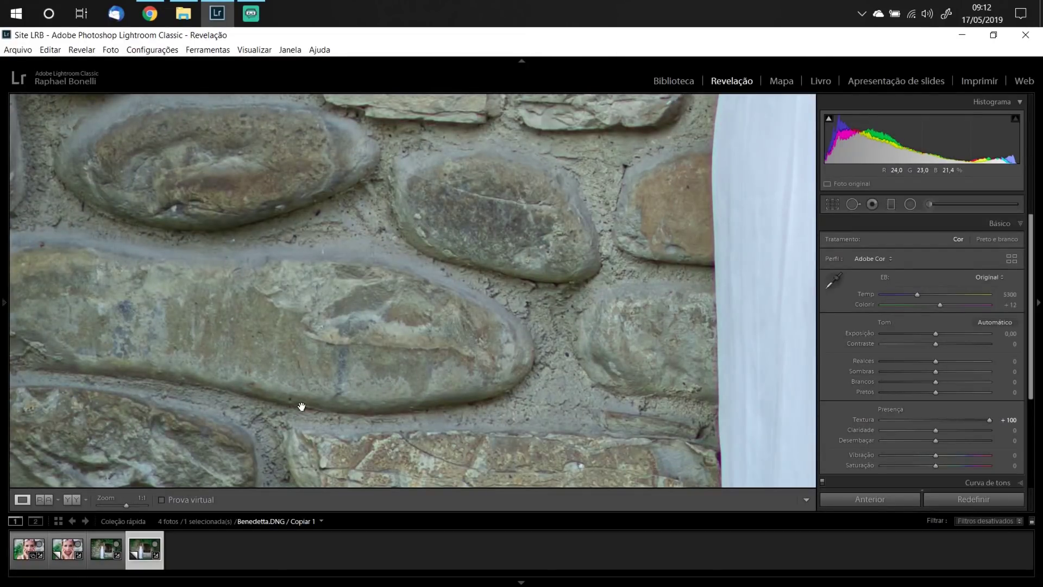
Step: Compare the stone detail between the Texture copy and the Clarity original, both at full magnification and in full view
key("Left")
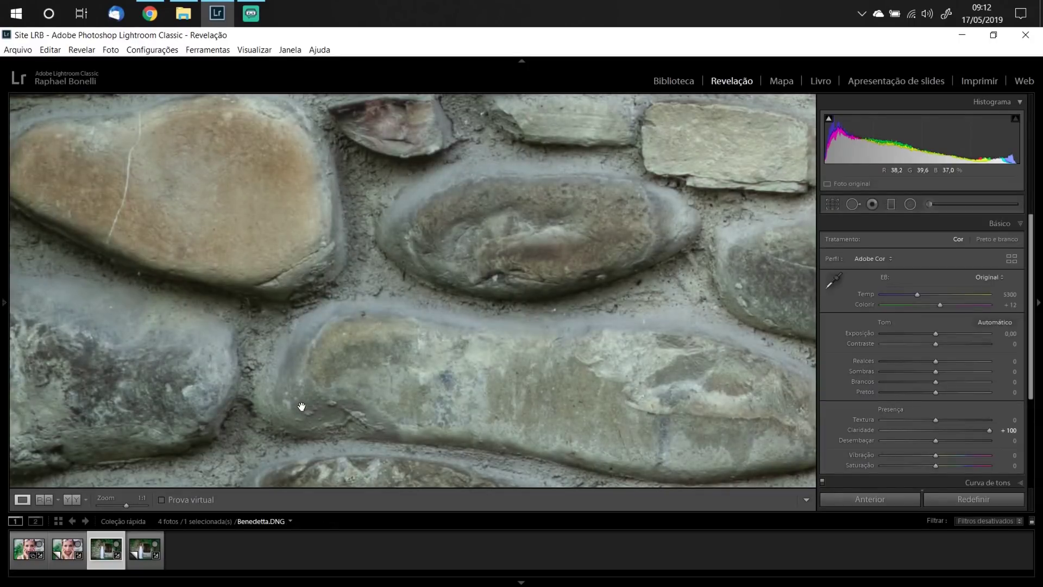
left_click(144, 550)
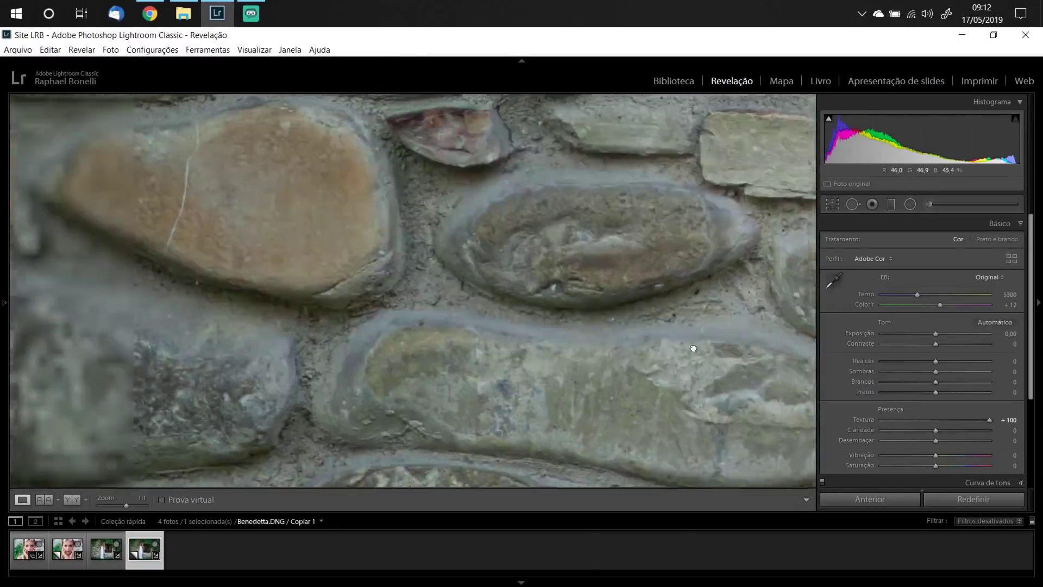
left_click_drag(694, 349, 212, 209)
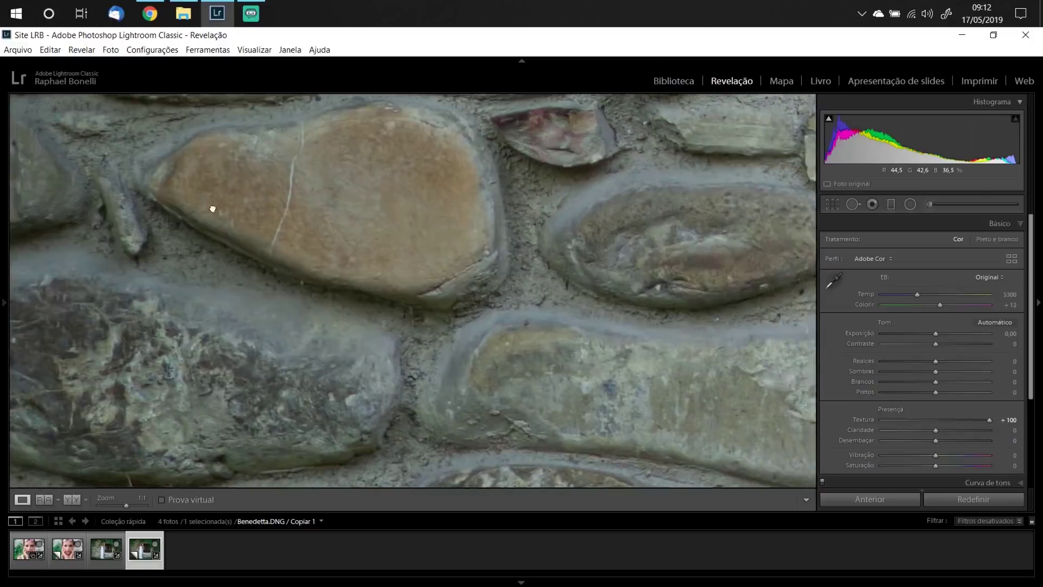
key("Left")
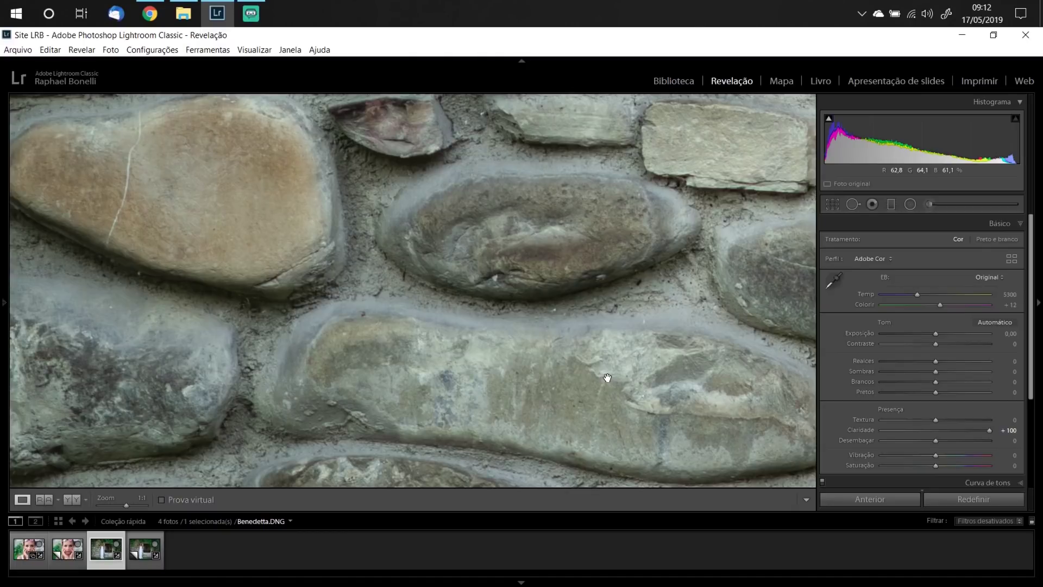
key("Right")
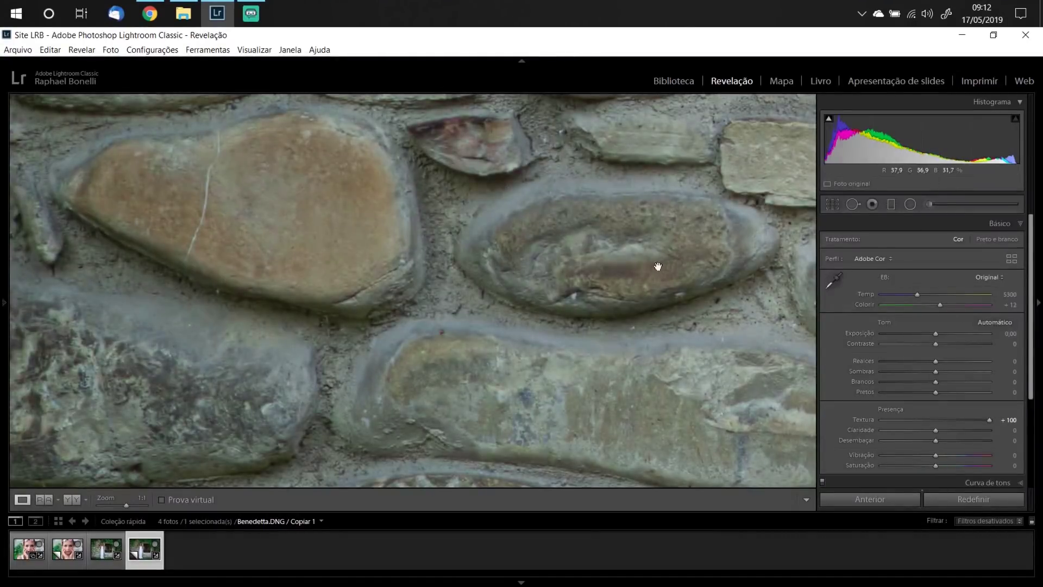
left_click_drag(662, 265, 600, 254)
mouse_move(988, 419)
left_mouse_down()
mouse_move(936, 425)
mouse_move(1003, 425)
left_mouse_up()
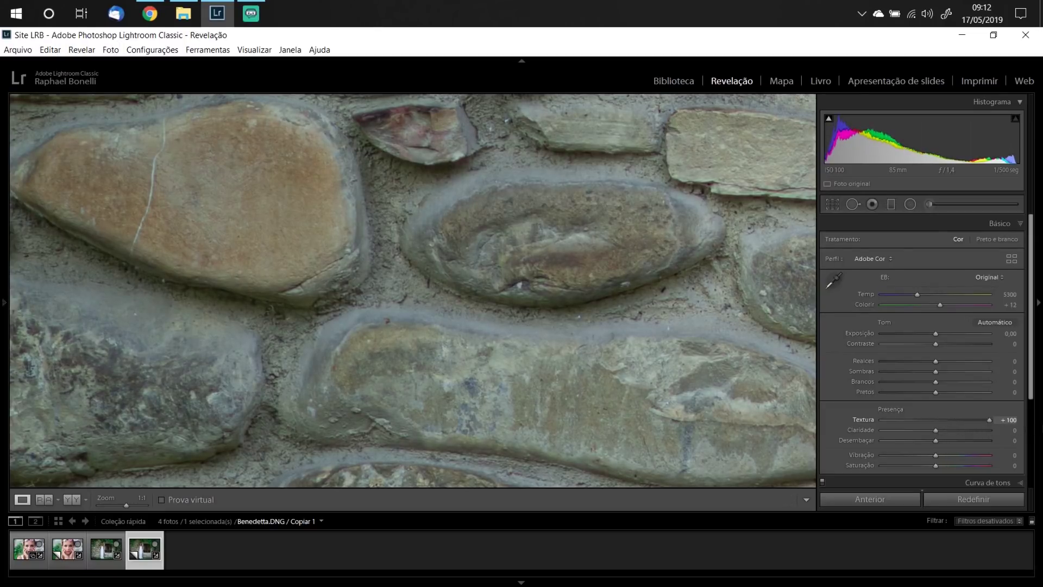
left_click(563, 309)
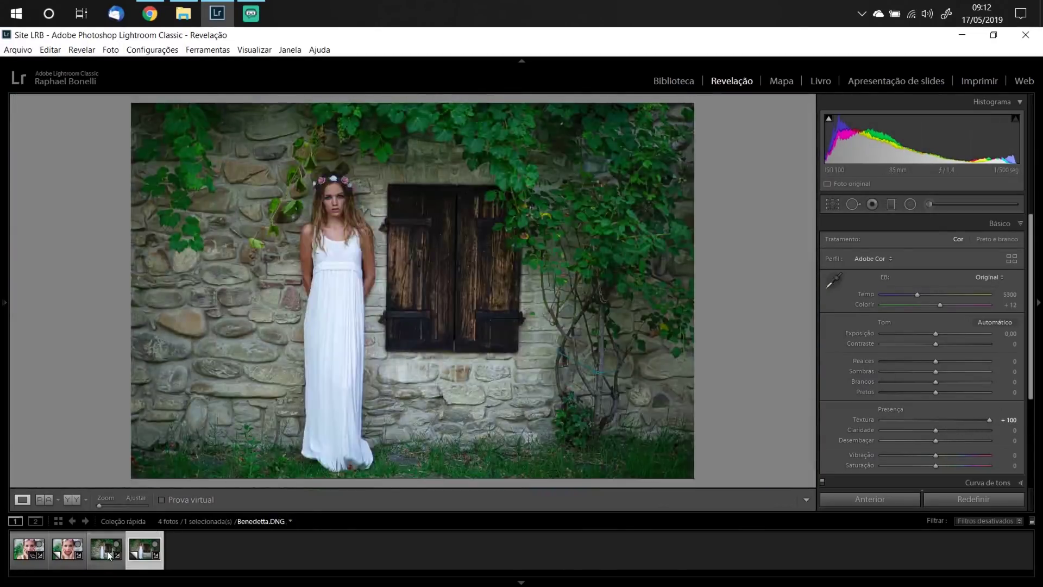
left_click(107, 549)
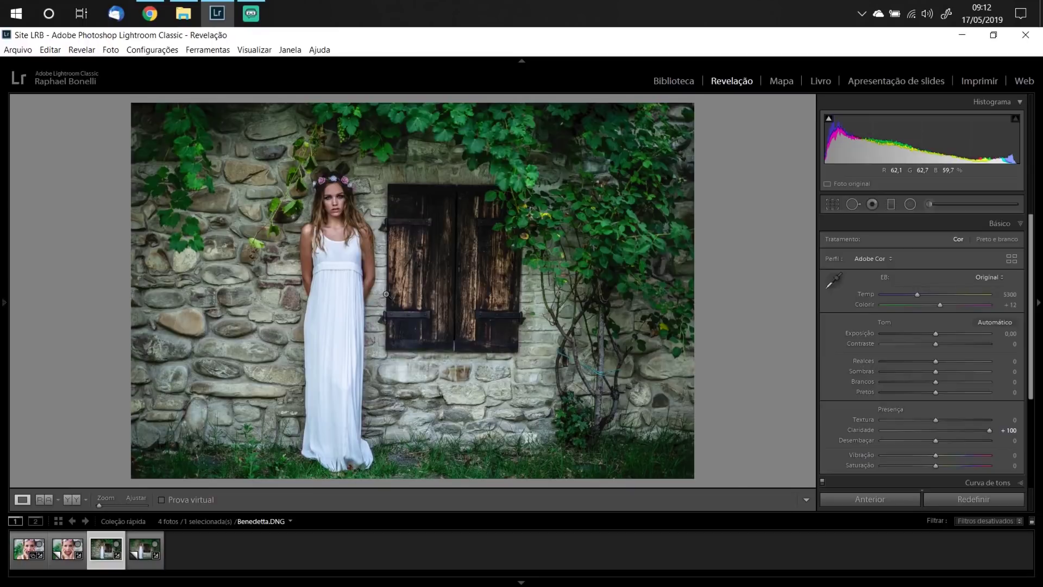